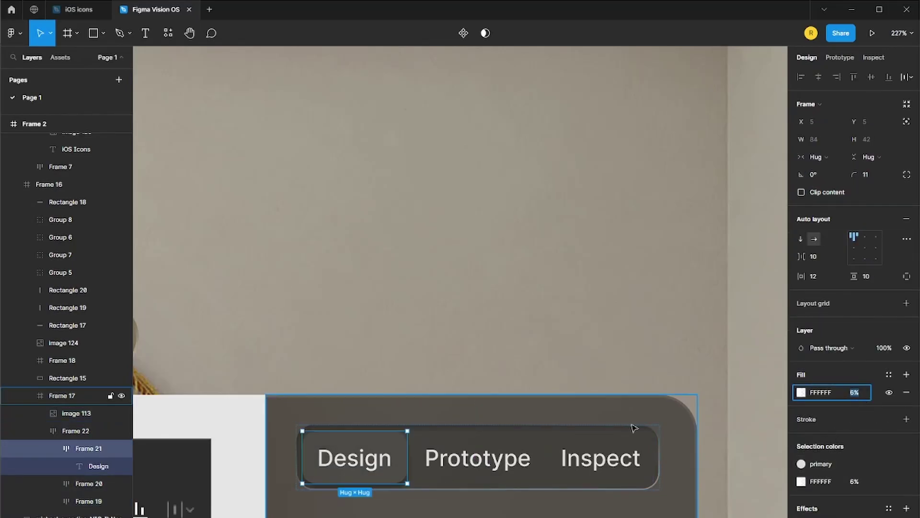
Widen tab bar Frame 22 to 297 and set its auto layout spacing to Space between
scroll(618, 414, "up", 5)
left_click_drag(588, 432, 569, 432)
scroll(569, 432, "down", 5)
left_click(861, 243)
left_click(906, 239)
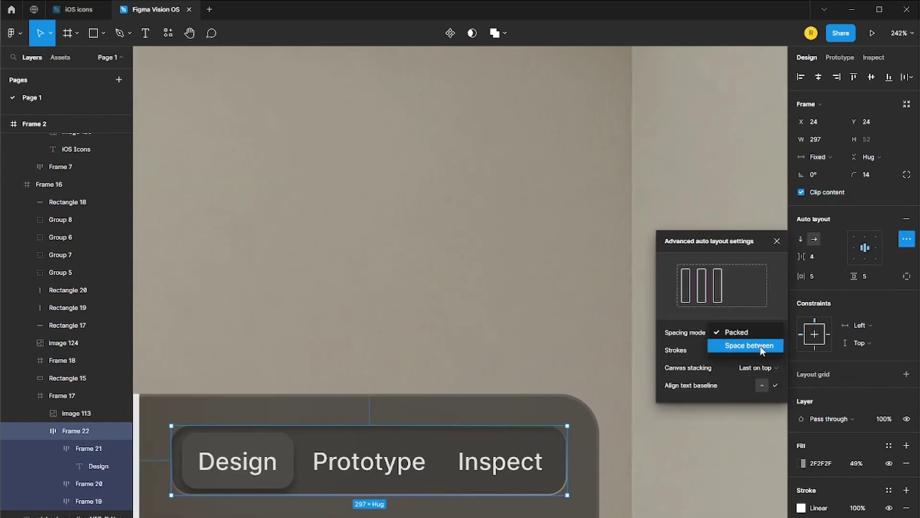
left_click(76, 413)
scroll(571, 514, "down", 3)
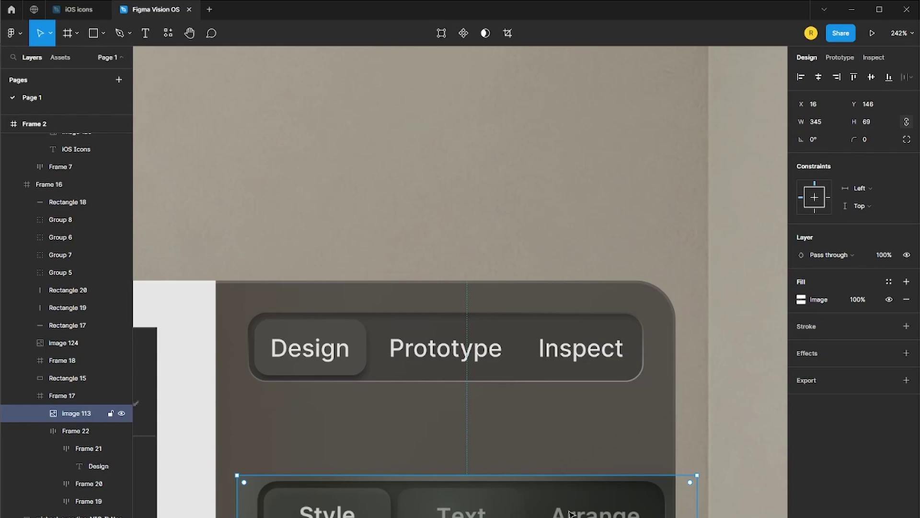
Dim the Prototype tab label's fill opacity to 46% white
left_click(446, 359)
left_click(863, 389)
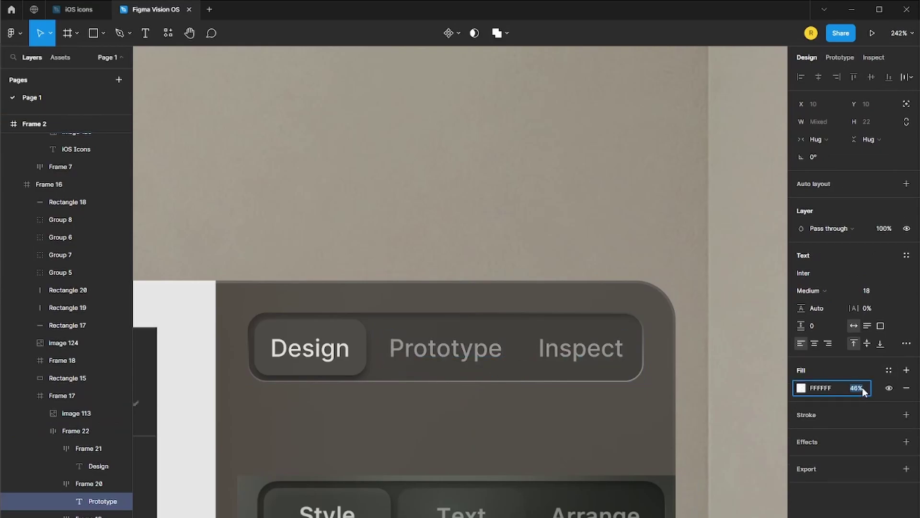
scroll(620, 419, "down", 3)
Select the parent panel frame and launch the Phosphor Icons plugin
left_click(620, 418)
left_click(507, 417)
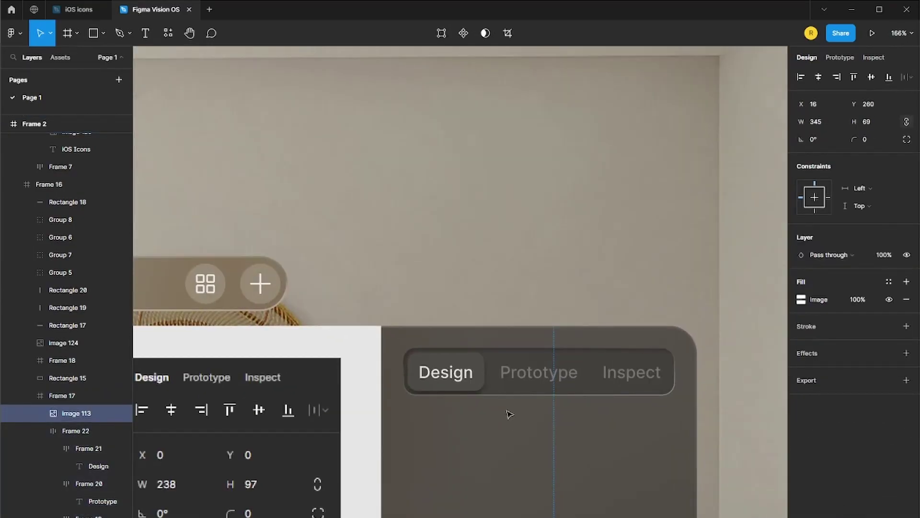
key("Escape")
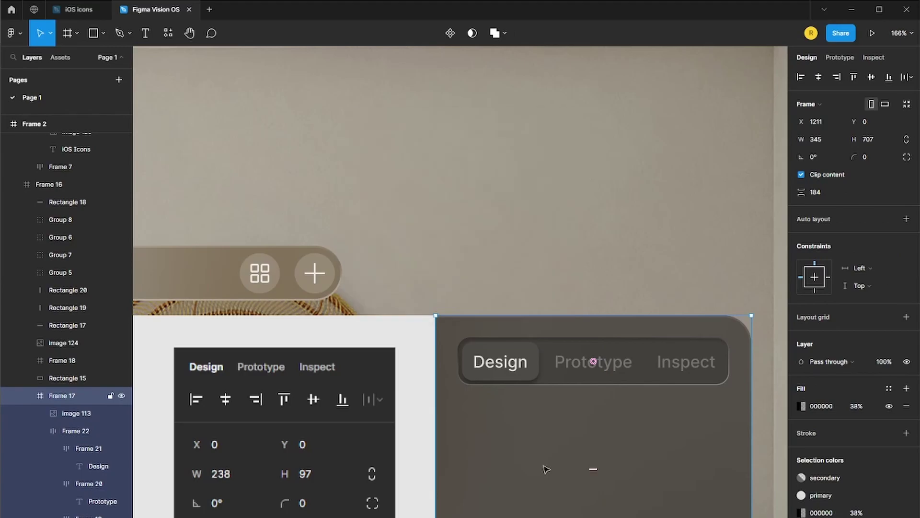
key("ctrl+alt+p")
Search Phosphor for 'align', insert the align-left icon and apply the light-grey colour style
type("align")
left_click(252, 110)
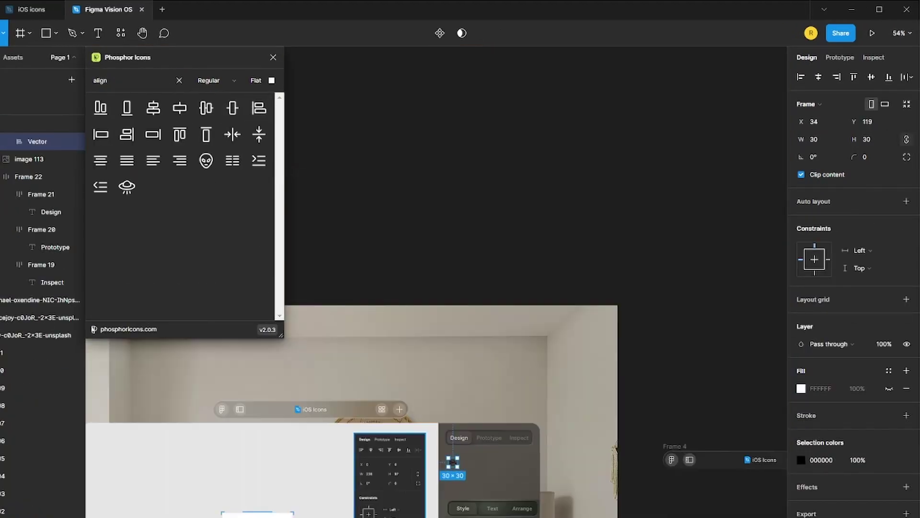
left_click(889, 406)
left_click(694, 473)
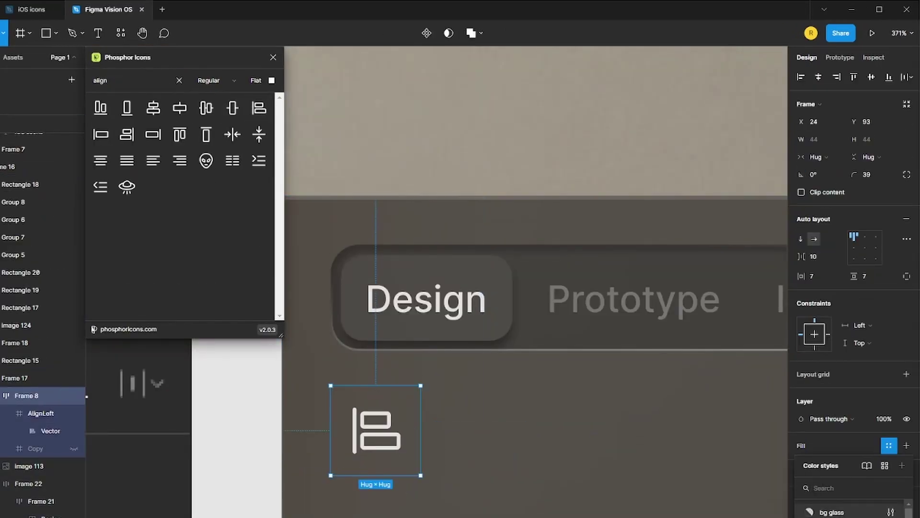
Give the icon frames the grid button's background and radius, then add align-right and another icon
scroll(422, 431, "down", 5)
left_click(372, 304)
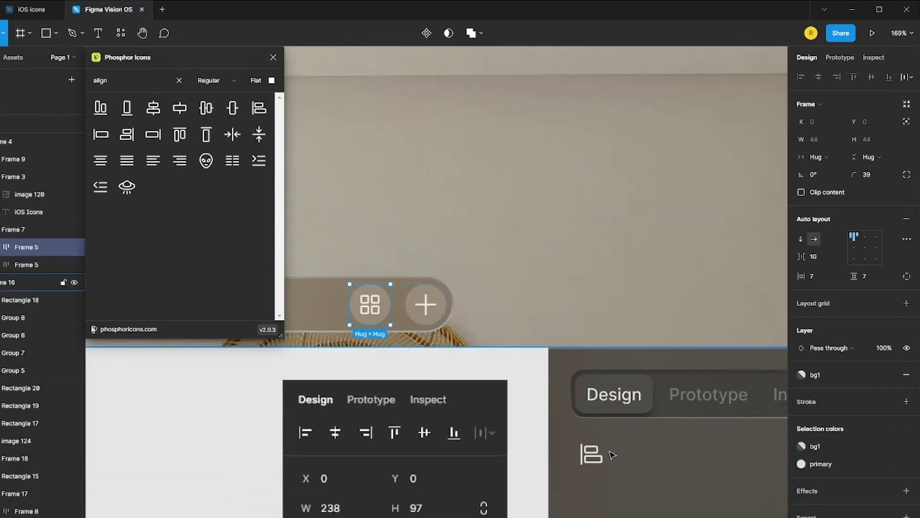
left_click(405, 434)
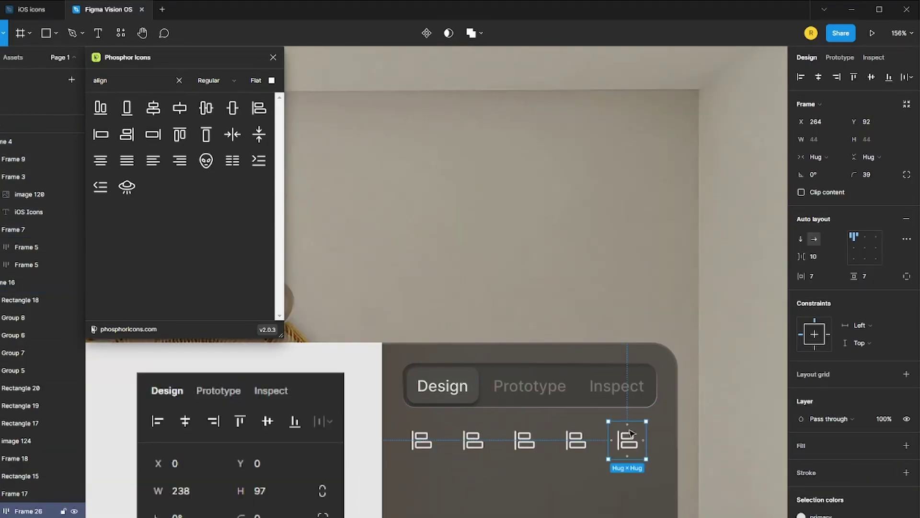
left_click(421, 438)
key("ctrl+a")
scroll(527, 439, "up", 3)
key("ctrl+alt+v")
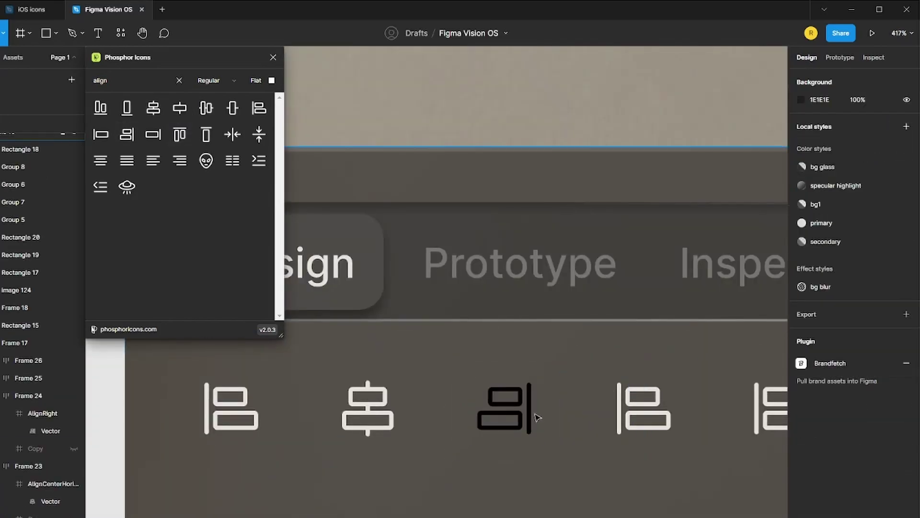
left_click(536, 417)
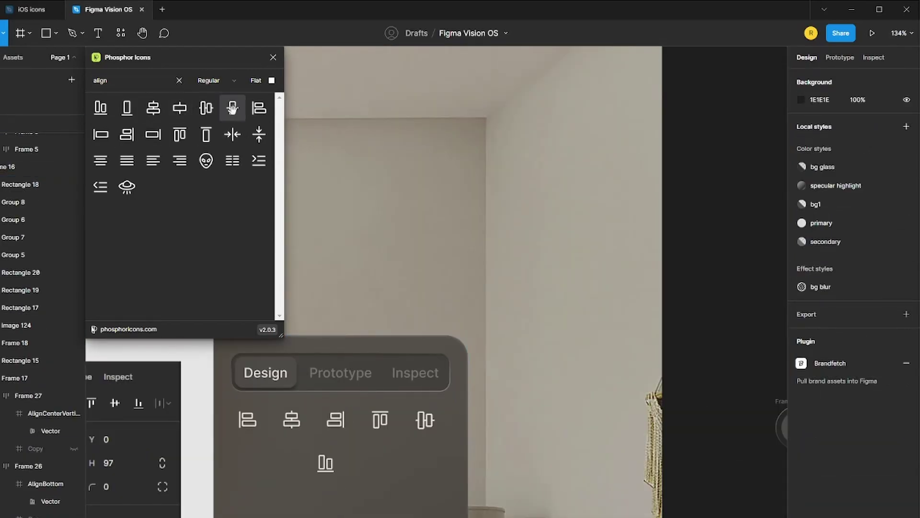
left_click(233, 108)
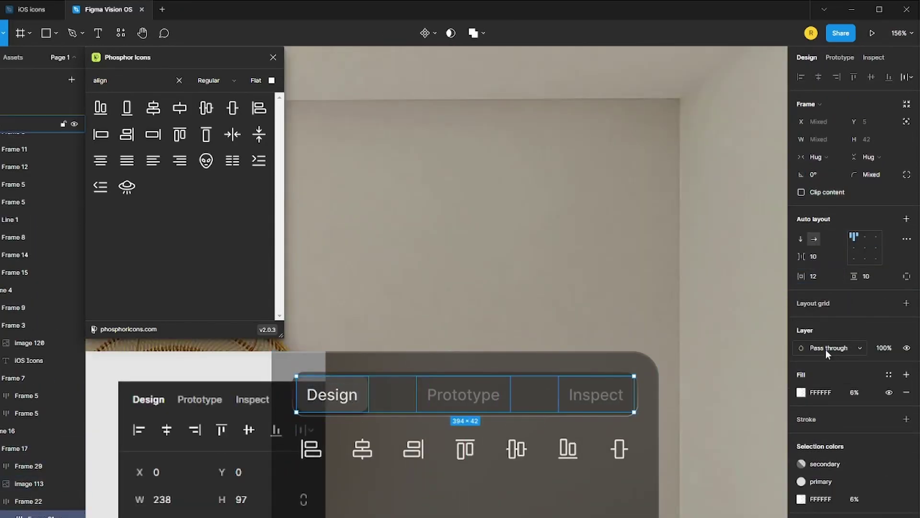
Select the Prototype tab frame and clear the Phosphor icon search for the value rows
left_click(464, 401)
scroll(464, 401, "up", 3)
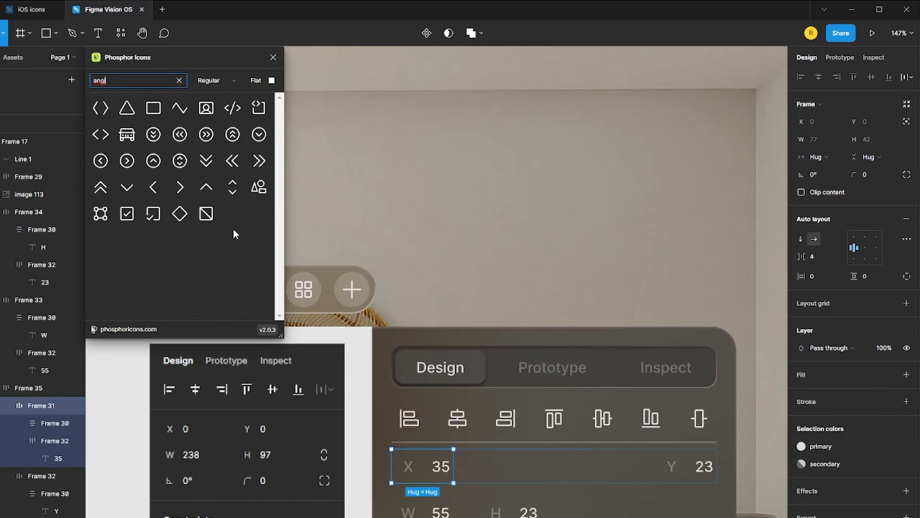
key("BackSpace")
key("BackSpace")
key("BackSpace")
scroll(235, 233, "down", 15)
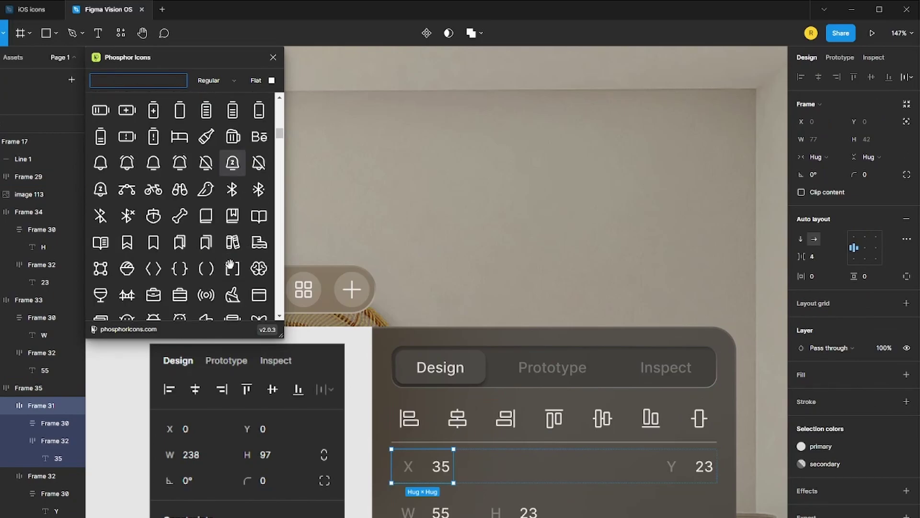
scroll(249, 248, "down", 10)
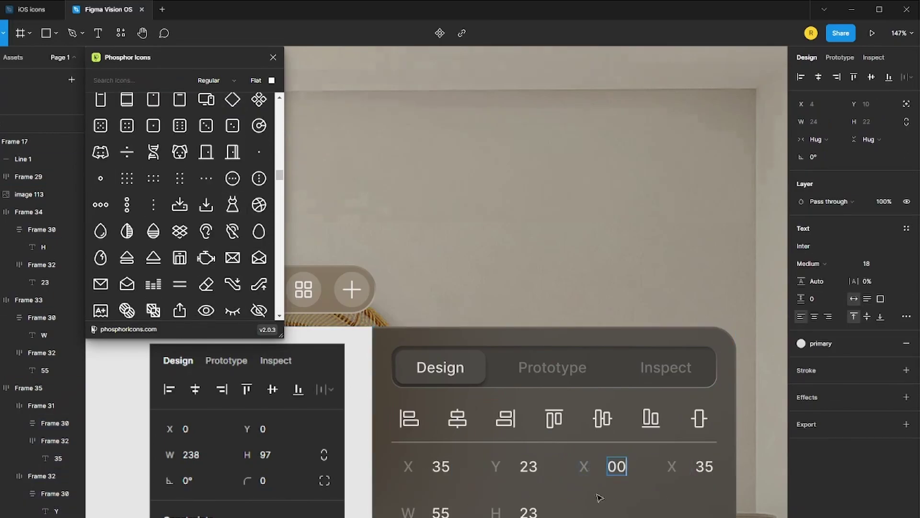
scroll(588, 469, "up", 8)
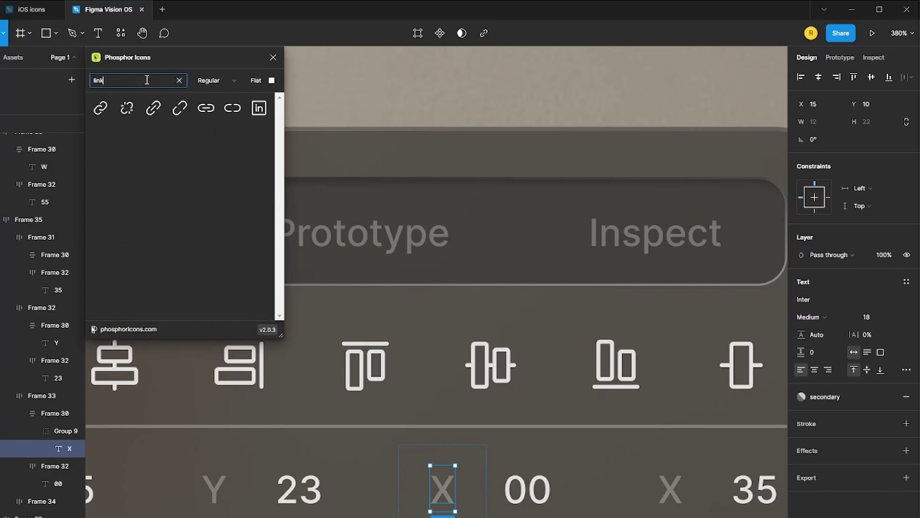
scroll(533, 400, "down", 5)
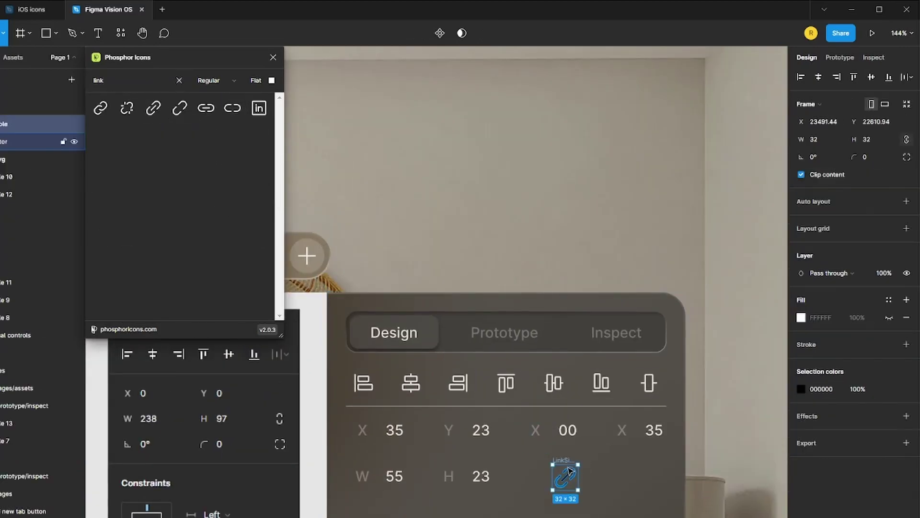
scroll(551, 480, "up", 10)
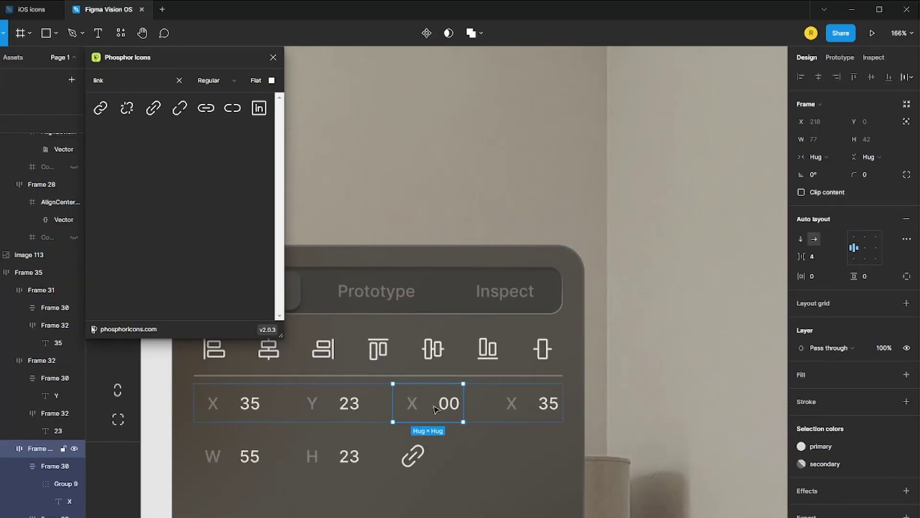
Check the auto layout settings and apply the primary colour style to the link icon beside W/H
left_click(907, 239)
key("Escape")
key("Escape")
scroll(436, 282, "left", 8)
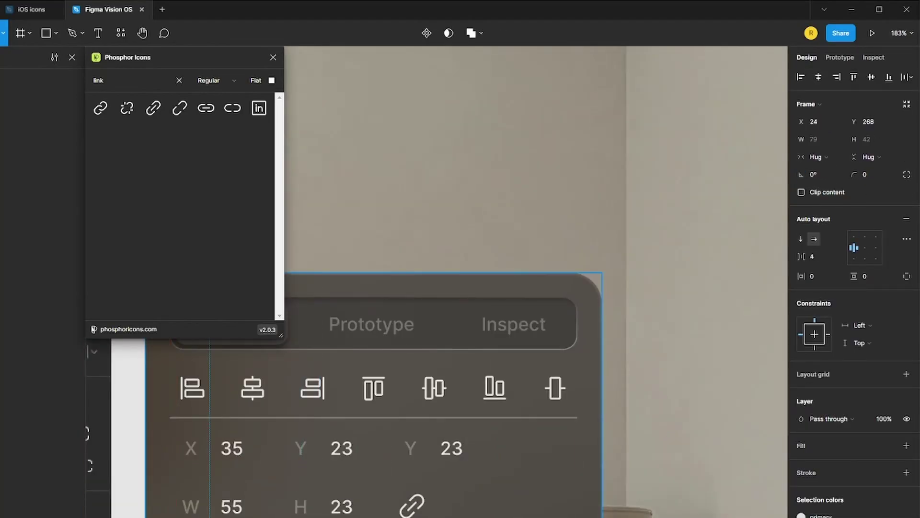
left_click(830, 494)
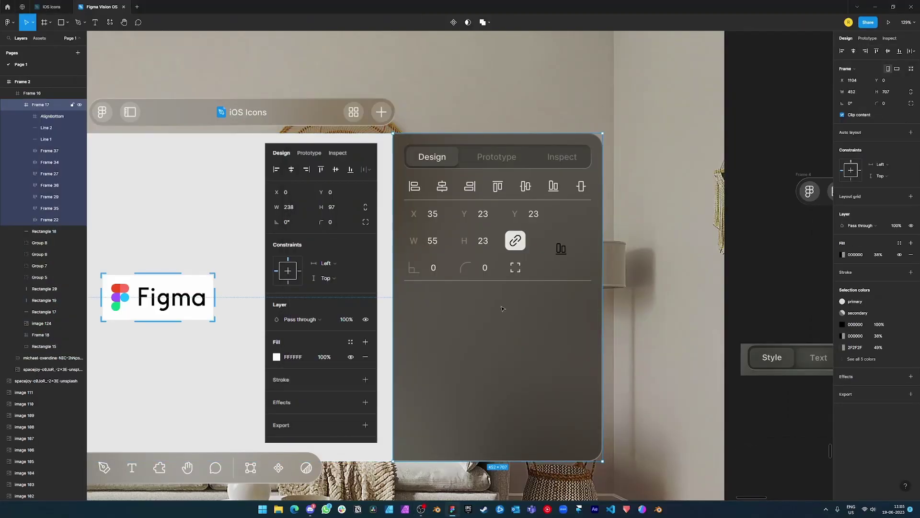
left_click(513, 240)
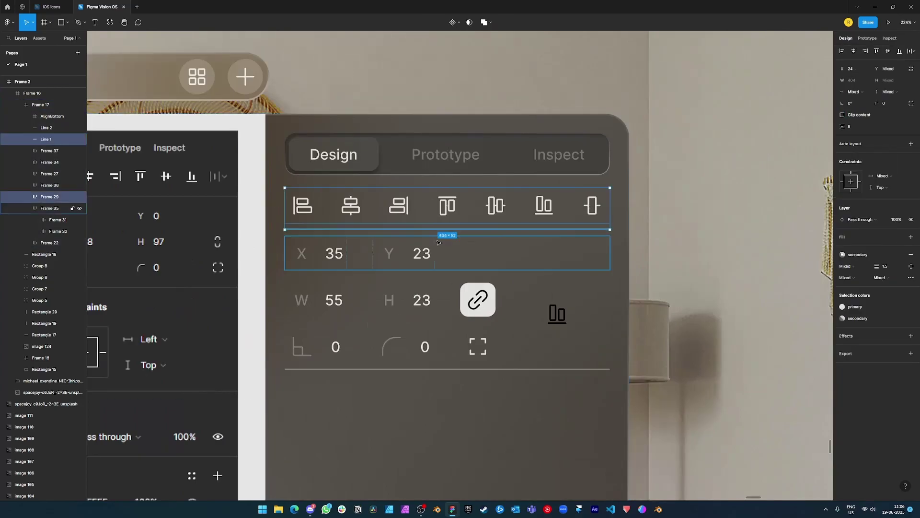
Place a copied label and a down-arrow icon beside the 0 value below the X/Y row
key("ctrl+d")
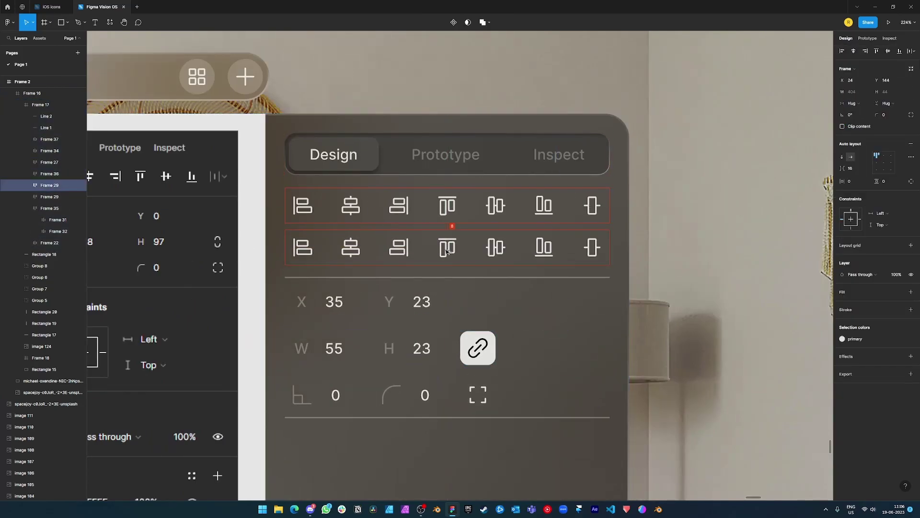
key("Delete")
left_click(555, 308)
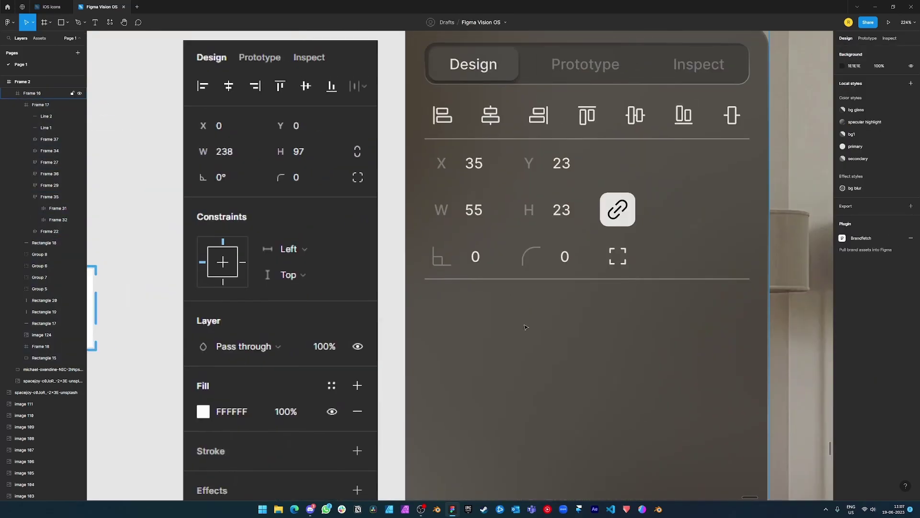
left_click_drag(474, 163, 438, 302)
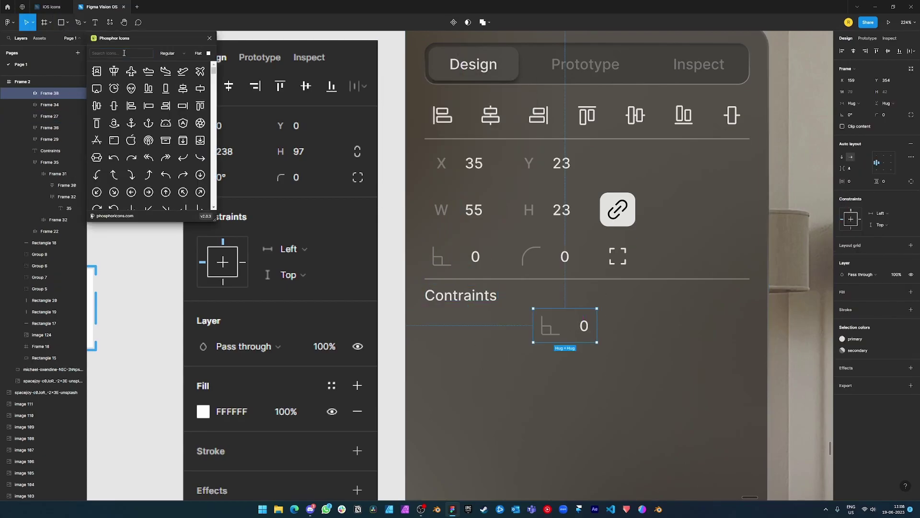
left_click_drag(114, 89, 616, 324)
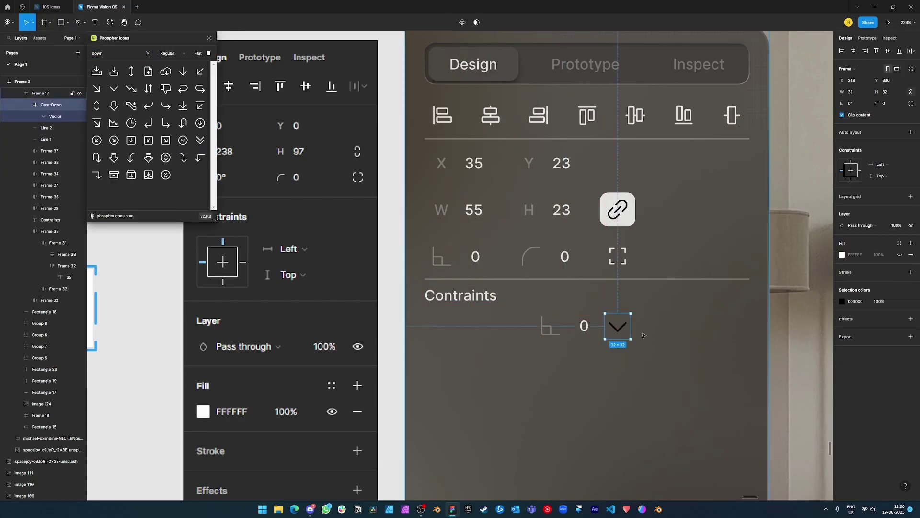
Sketch, then discard, a rough constraint box frame under the Constraints heading
scroll(546, 367, "left", 2)
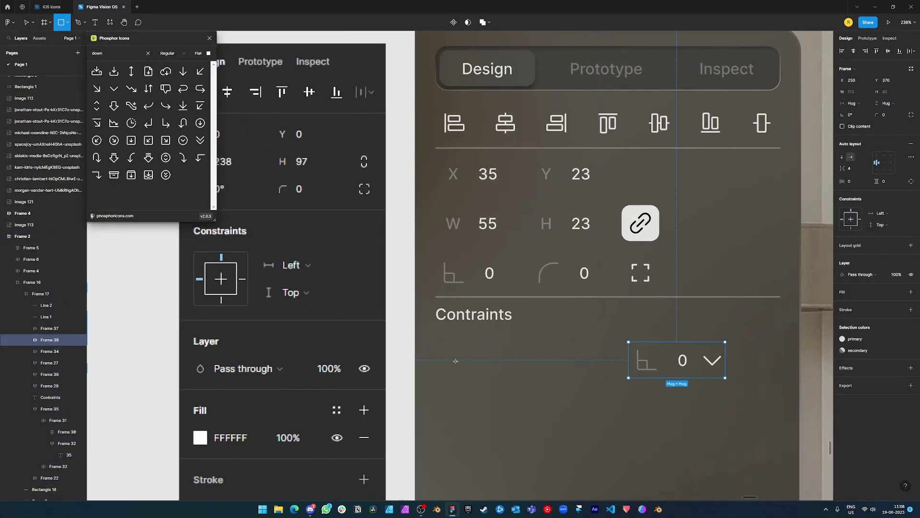
left_click_drag(434, 338, 529, 434)
left_click_drag(472, 351, 484, 363)
scroll(476, 360, "down", 2)
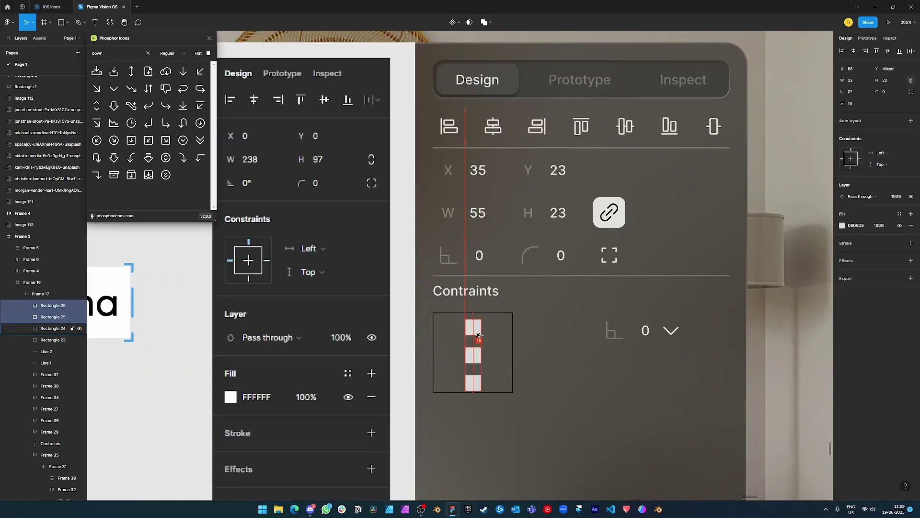
key("Escape")
scroll(510, 364, "up", 3)
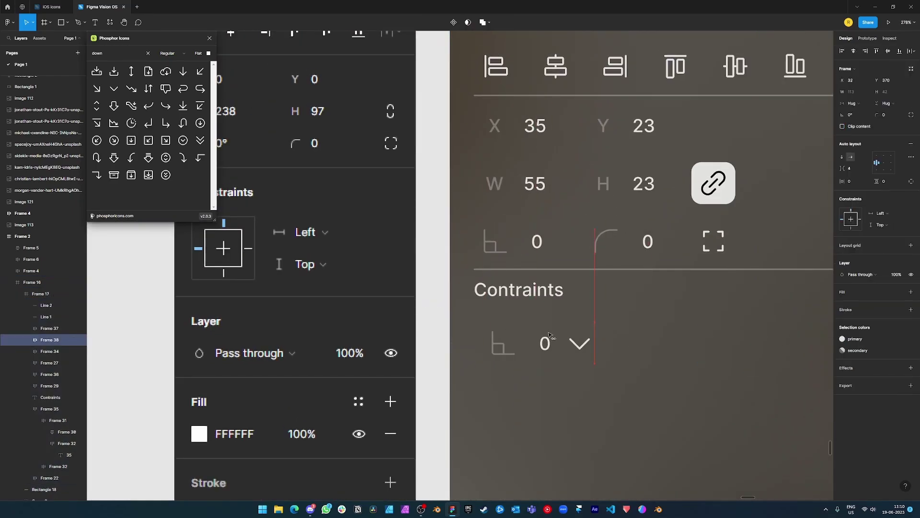
Duplicate the constraint dropdown row and put a corner icon before Left, editing its vector paths
key("ctrl+d")
double_click(681, 333)
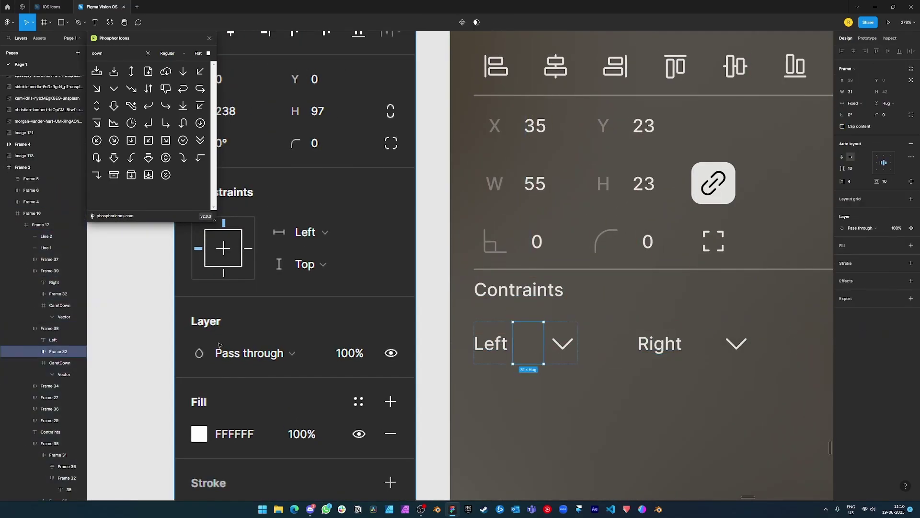
key("Delete")
key("ctrl+v")
left_click_drag(520, 386, 482, 343)
scroll(495, 345, "up", 5)
double_click(468, 340)
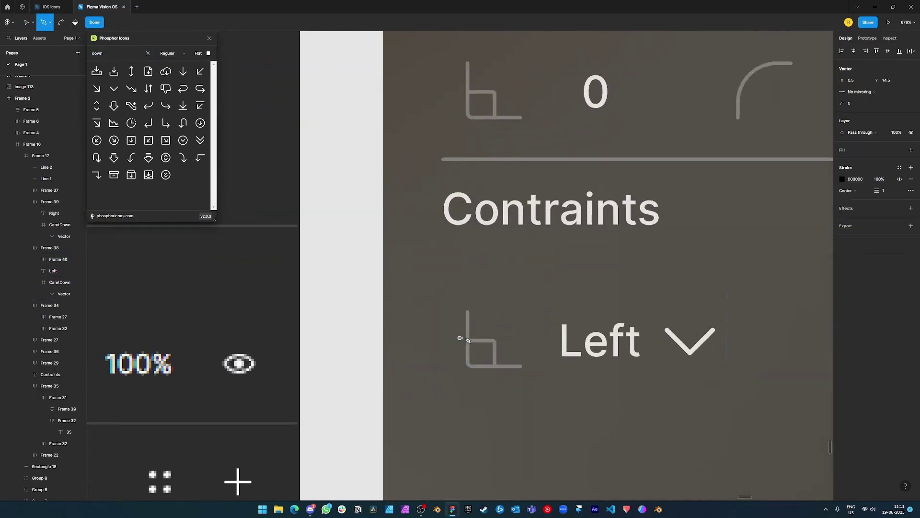
scroll(487, 329, "up", 5)
scroll(487, 329, "down", 5)
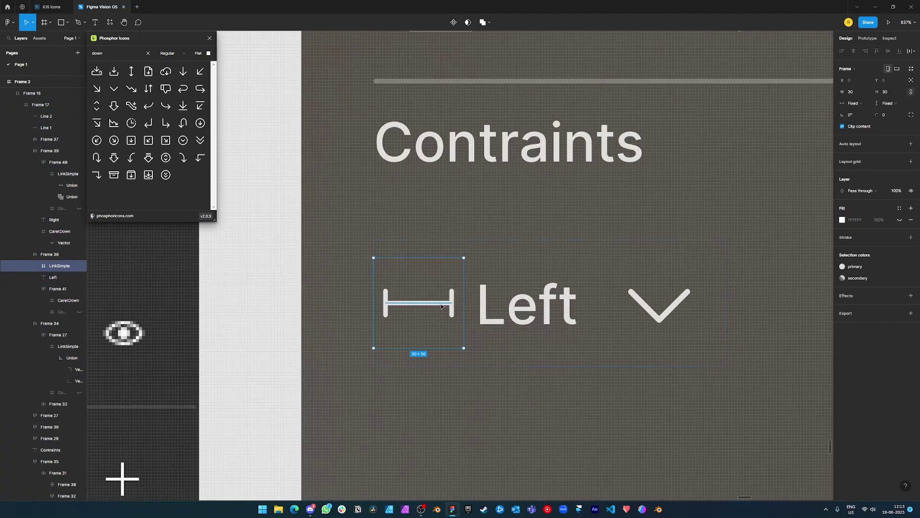
scroll(445, 319, "down", 5)
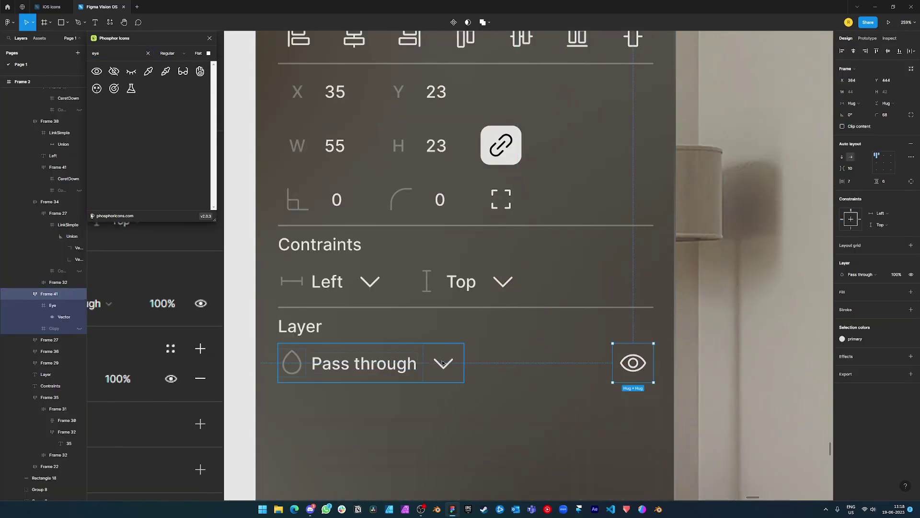
Move the Pass through dropdown along the Layer row and set the opacity to 100%
left_click_drag(443, 363, 499, 363)
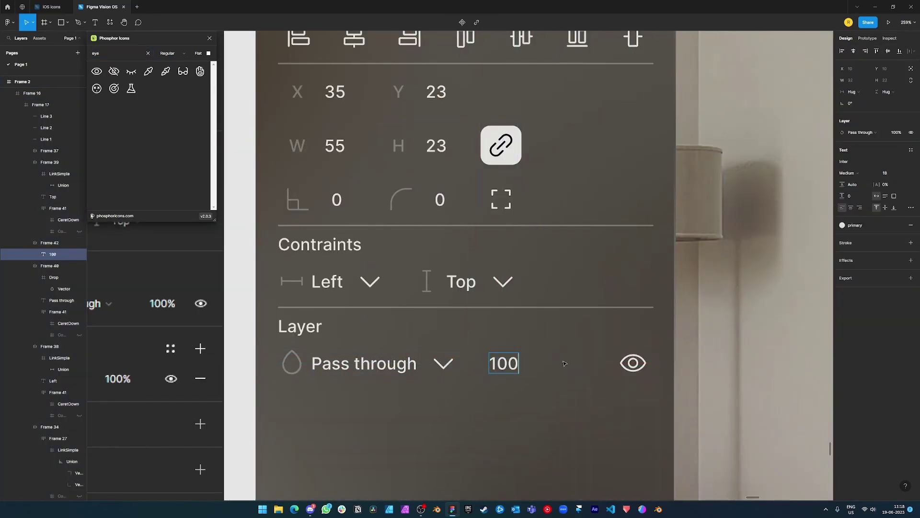
type("%")
key("Escape")
key("shift+1")
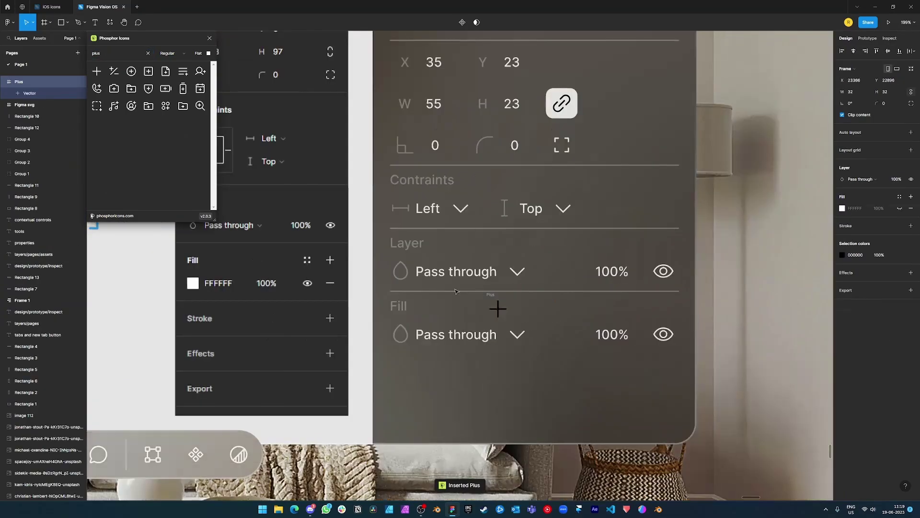
Add the Plus icon and a filled SquaresFour icon to the Fill row
left_click_drag(498, 308, 623, 313)
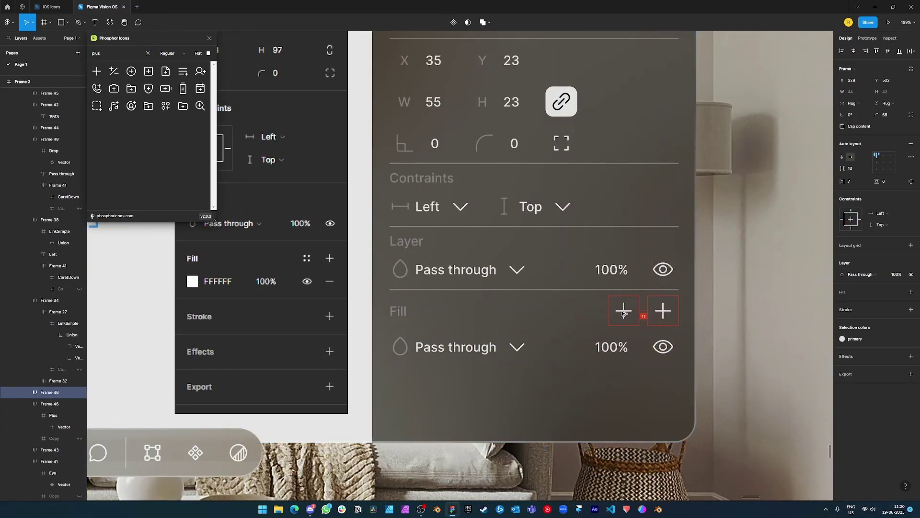
left_click(180, 84)
left_click(200, 71)
key("shift+1")
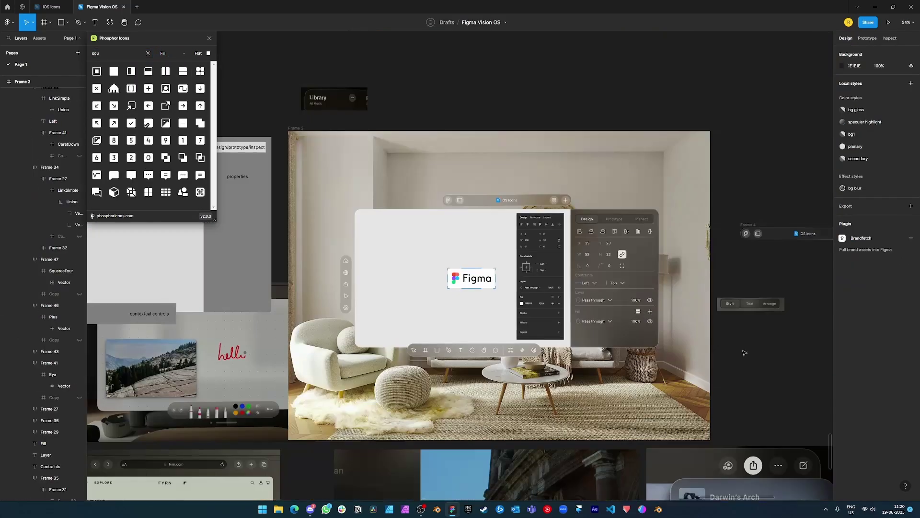
key("shift+2")
double_click(699, 320)
scroll(699, 320, "up", 3)
scroll(719, 320, "down", 5)
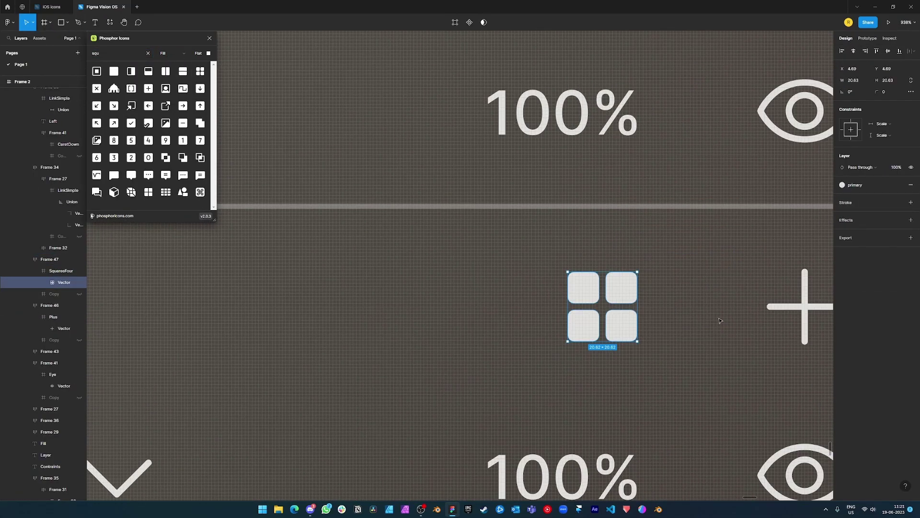
scroll(604, 304, "up", 3)
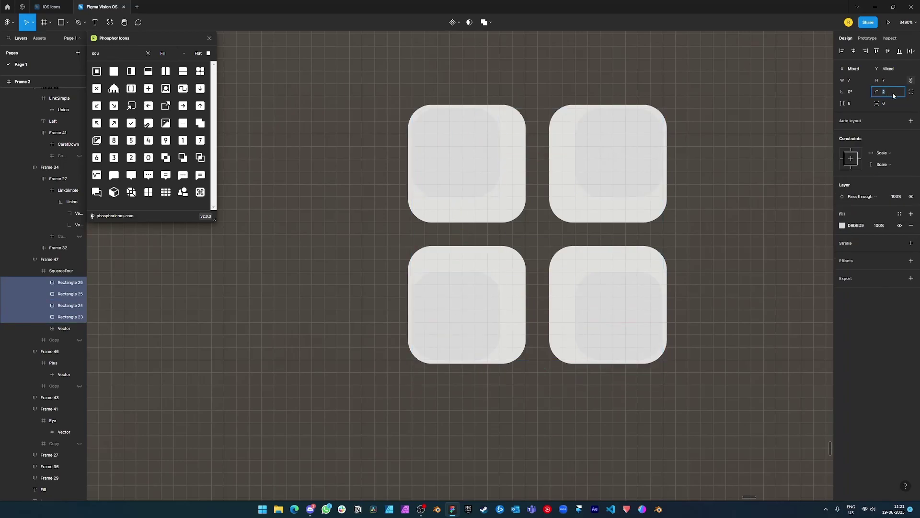
scroll(578, 216, "down", 3)
scroll(579, 217, "up", 2)
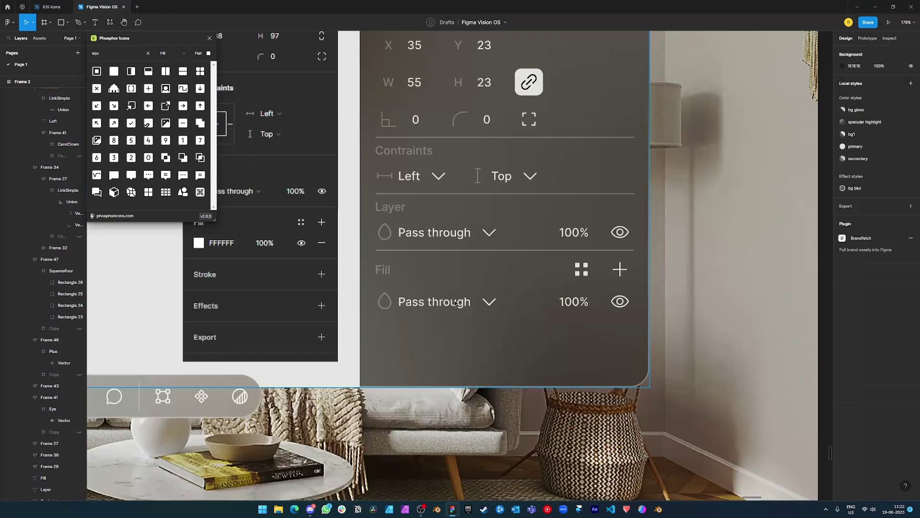
Insert the Minus icon into the Fill row and finish the Effects label
left_click(388, 311)
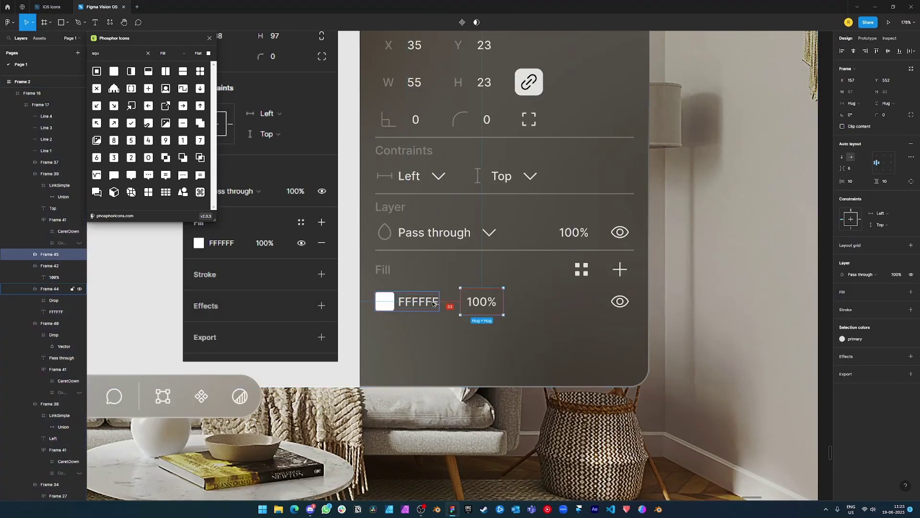
left_click(99, 53)
type("minus")
left_click(96, 71)
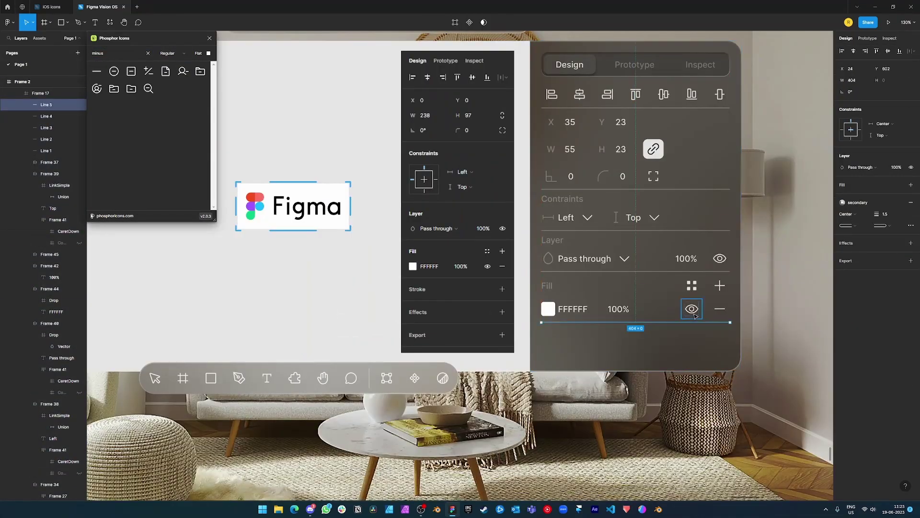
left_click(717, 208)
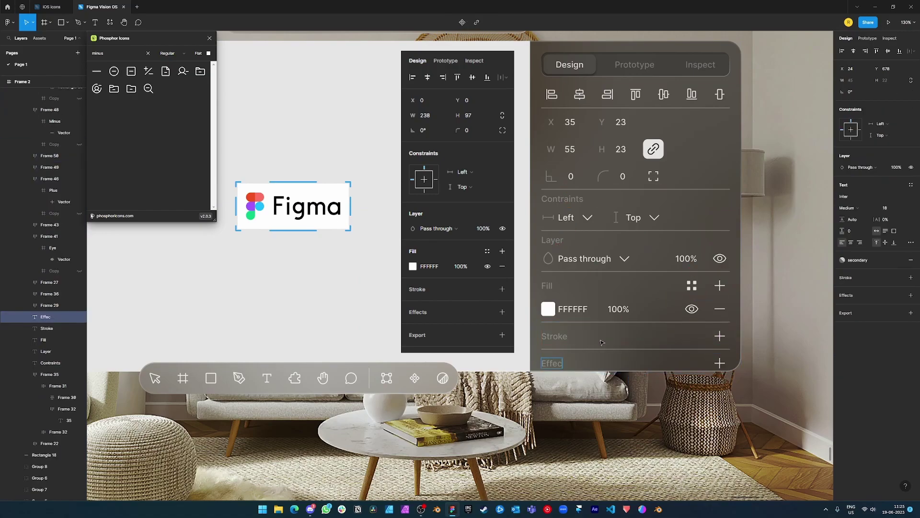
key("Escape")
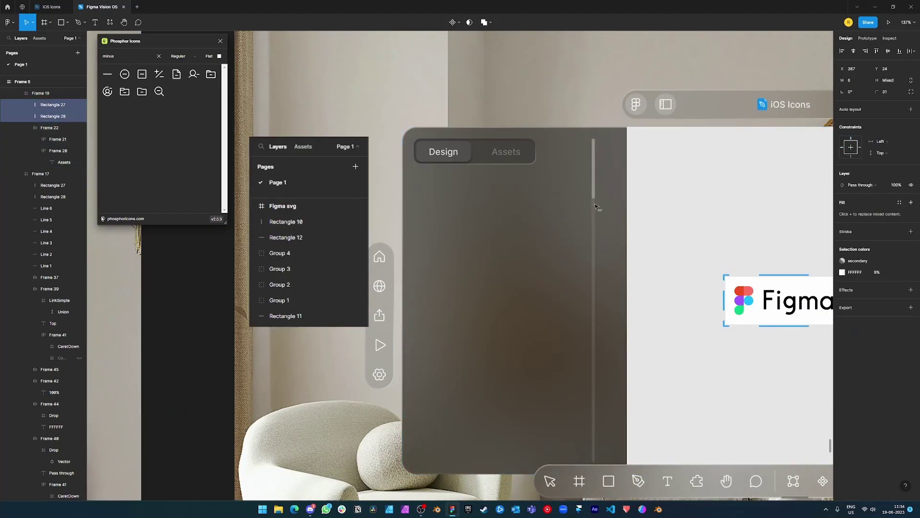
Put the Microphone icon in the search field and move the field above the Layers/Assets tabs
key("shift+1")
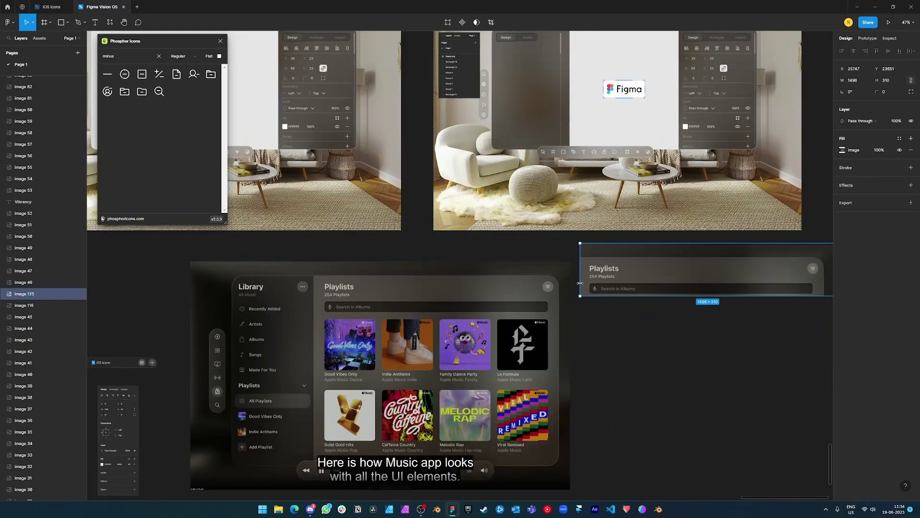
scroll(383, 176, "up", 5)
double_click(369, 172)
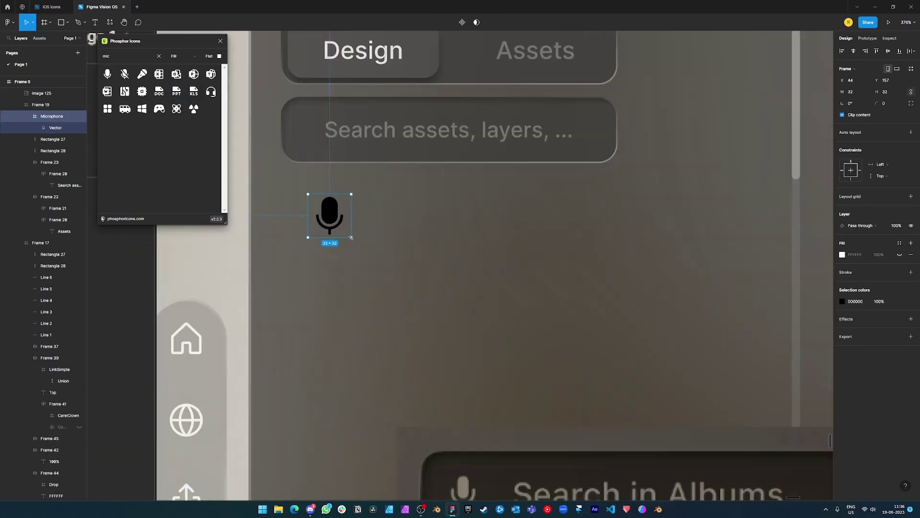
left_click_drag(329, 214, 315, 136)
left_click(314, 128)
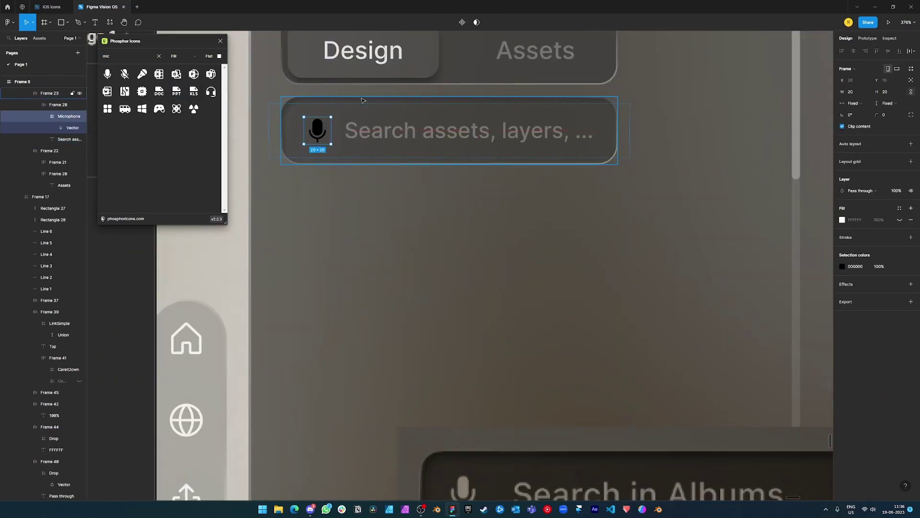
scroll(503, 139, "down", 3)
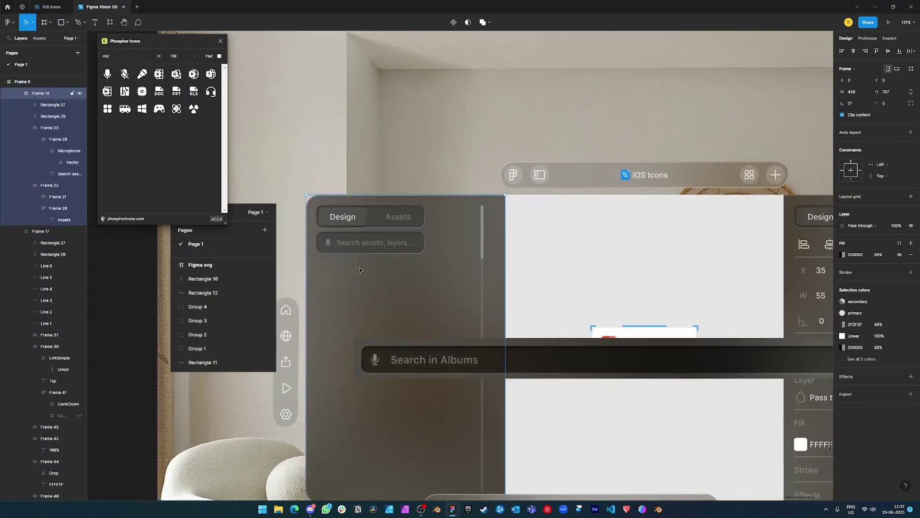
left_click(368, 246)
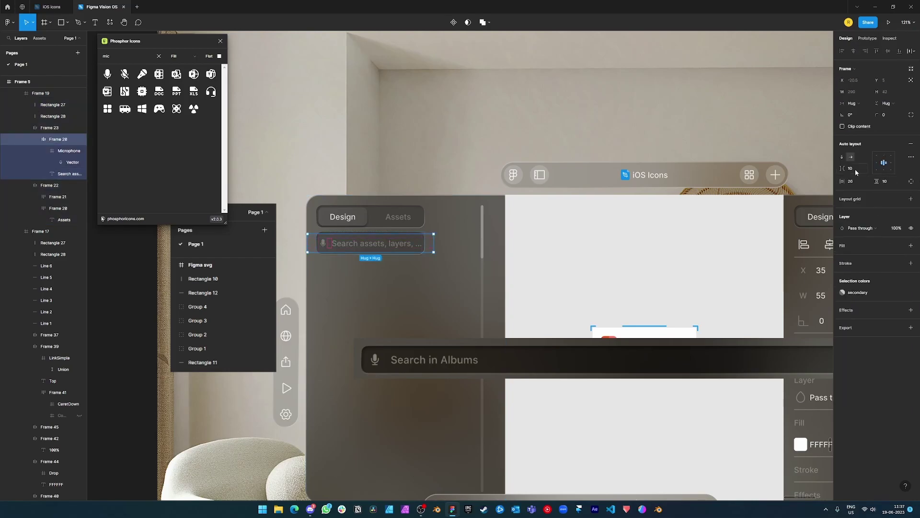
left_click(399, 221)
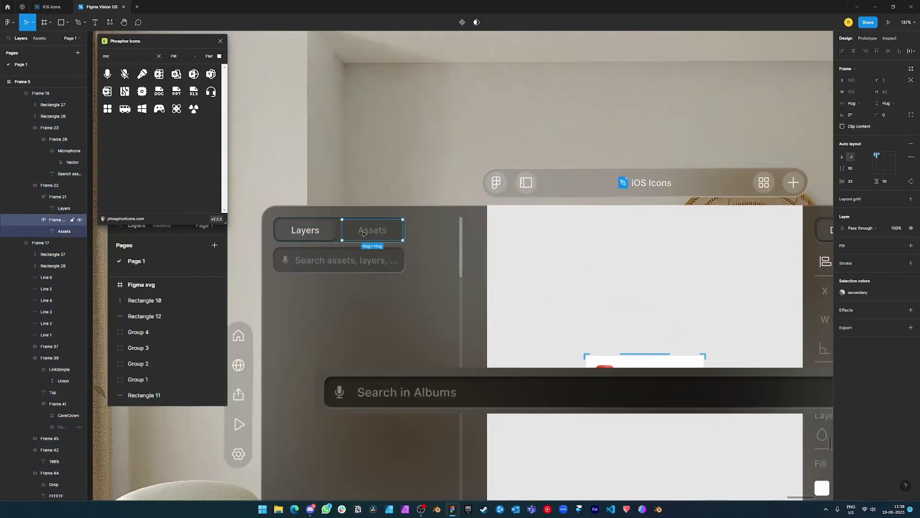
key("Escape")
key("Escape")
Duplicate text labels to create the Pages heading and Page 1 row
scroll(633, 228, "left", 5)
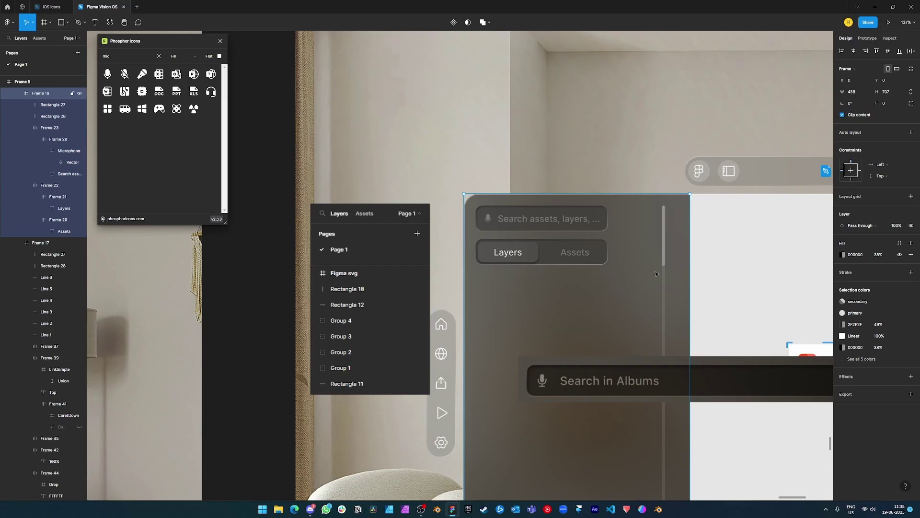
key("ctrl+v")
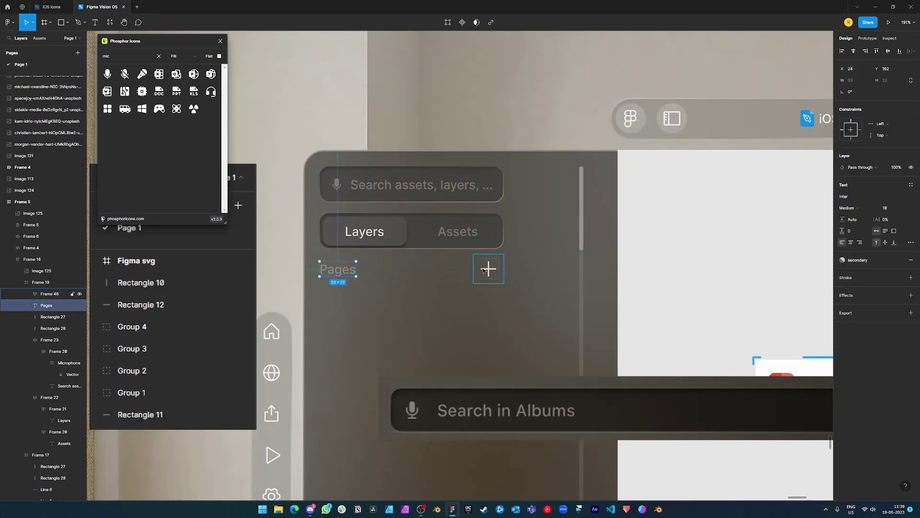
scroll(478, 302, "left", 3)
scroll(478, 302, "up", 3)
key("ctrl+d")
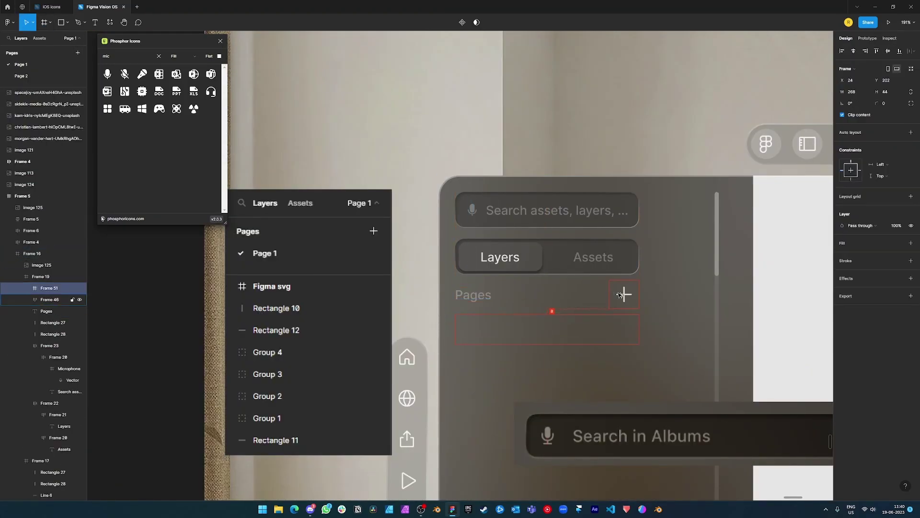
key("ctrl+v")
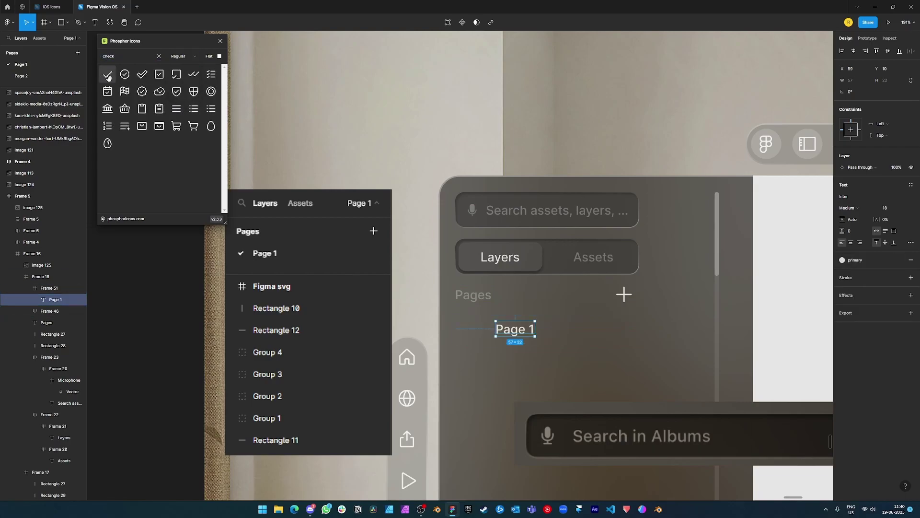
Add a Check icon beside Page 1, adjust the row's fill, and draw a divider line under it
left_click_drag(108, 77, 485, 329)
scroll(485, 329, "up", 5)
left_click(514, 280)
scroll(514, 280, "down", 5)
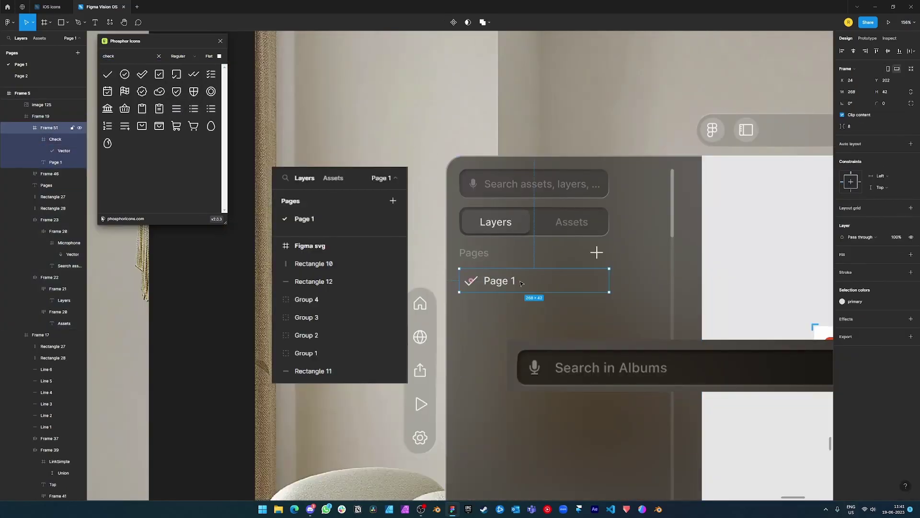
left_click(842, 266)
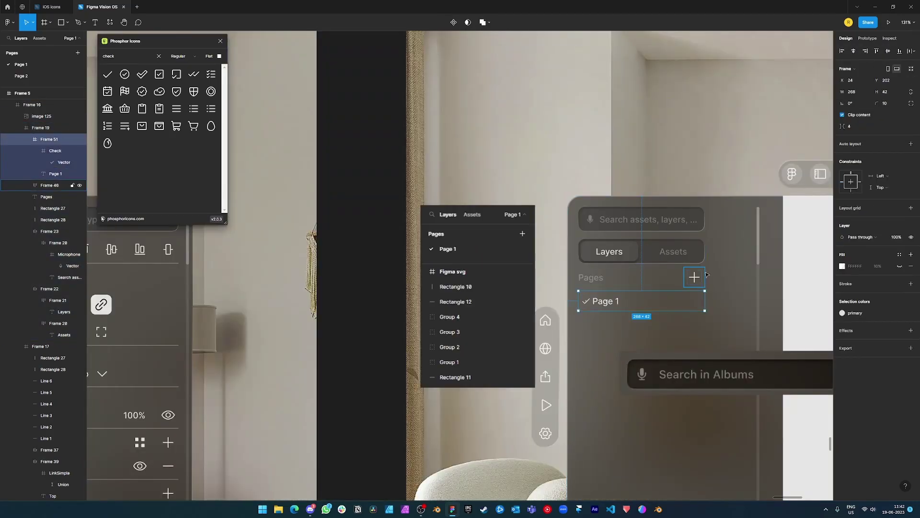
left_click_drag(323, 277, 449, 191)
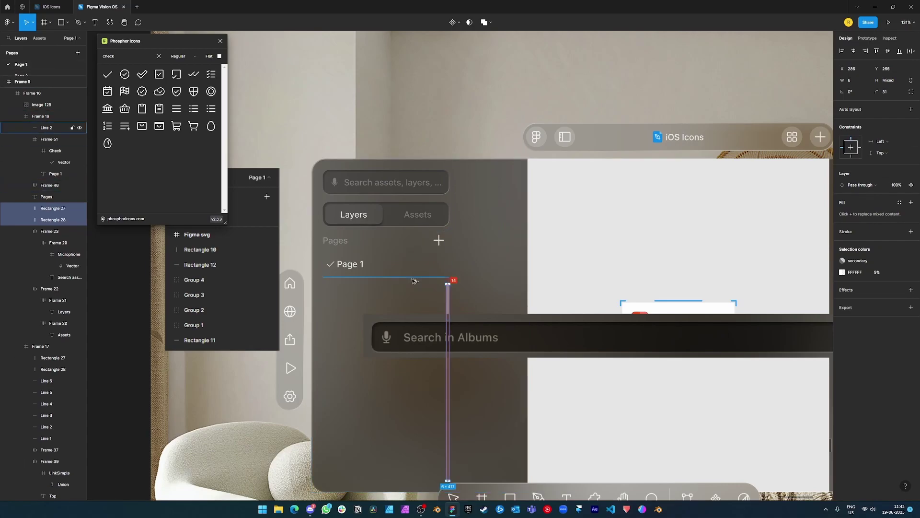
key("r")
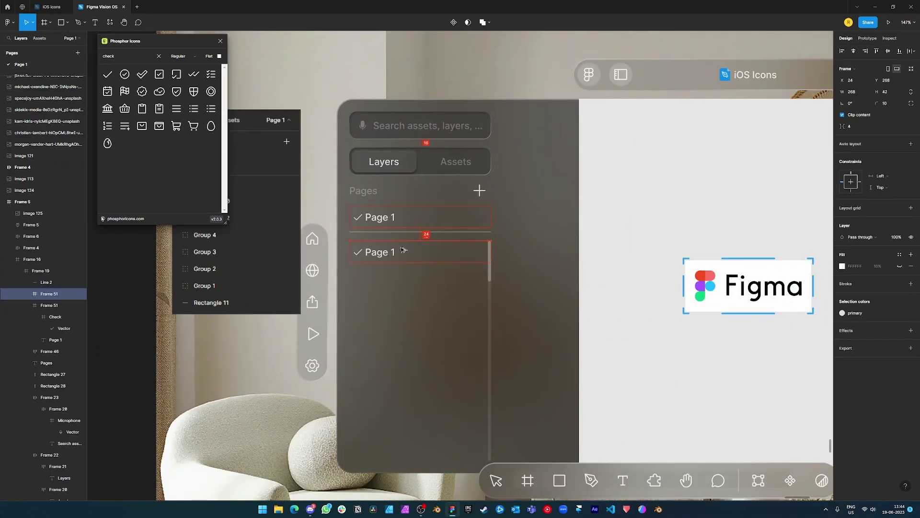
Toggle the glass Layers panel hidden, shown and hidden again in the preview
scroll(360, 246, "up", 5)
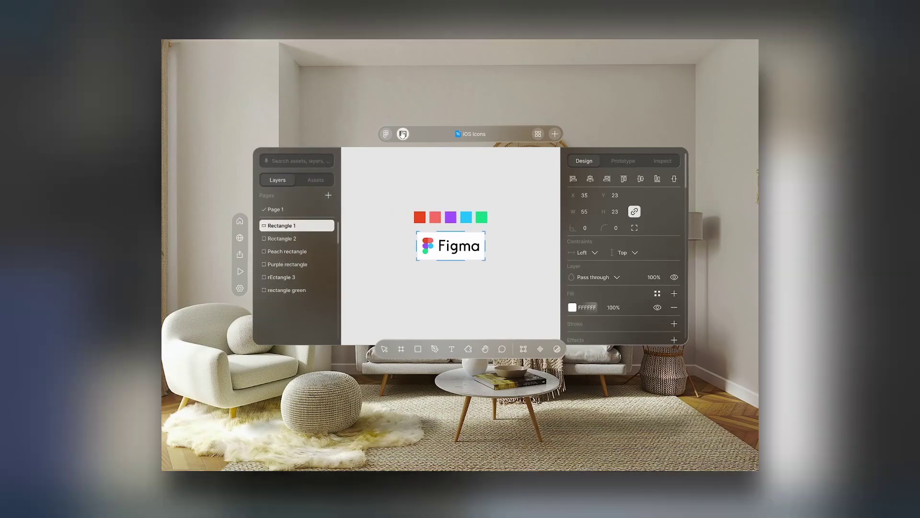
left_click(403, 134)
left_click(402, 133)
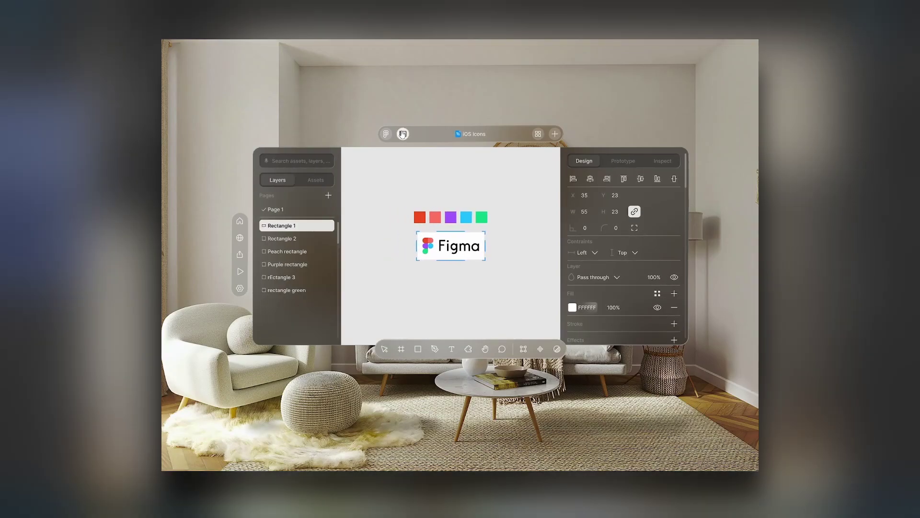
left_click(403, 134)
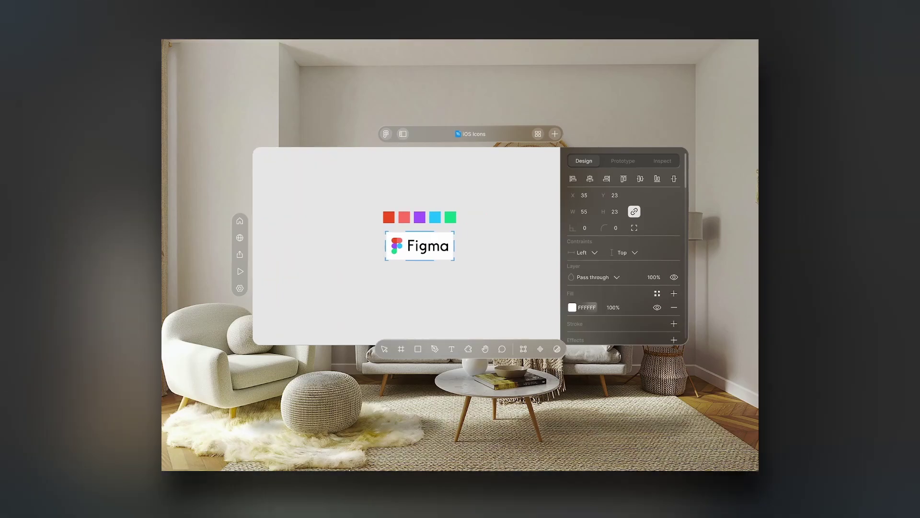